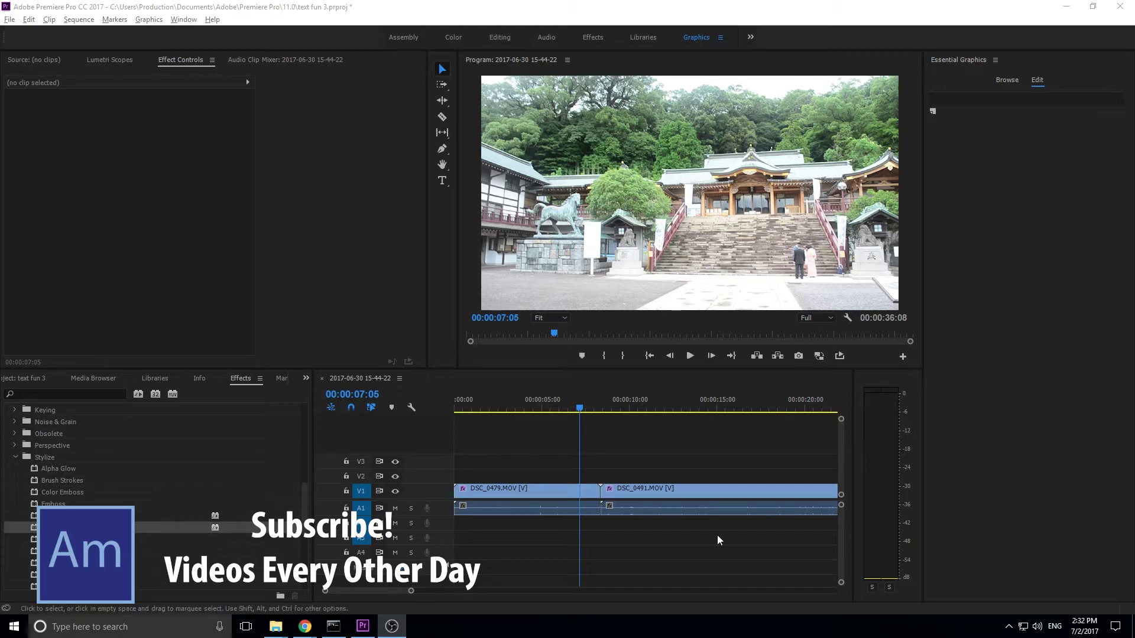
# Step: Maximize the Program monitor and bring the playhead back to 00:00:07:19
pyautogui.click(500, 300)
pyautogui.press('`')
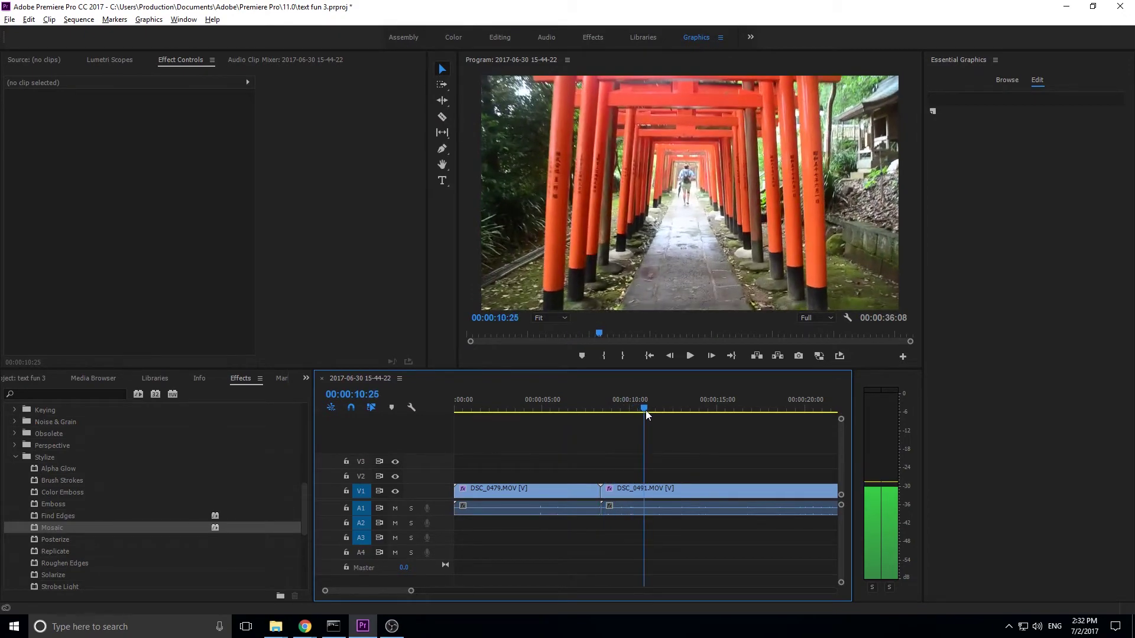
pyautogui.moveTo(645, 410); pyautogui.dragTo(587, 415)
# Step: Delete the Mosaic effect from clip DSC_0479
pyautogui.click(520, 492)
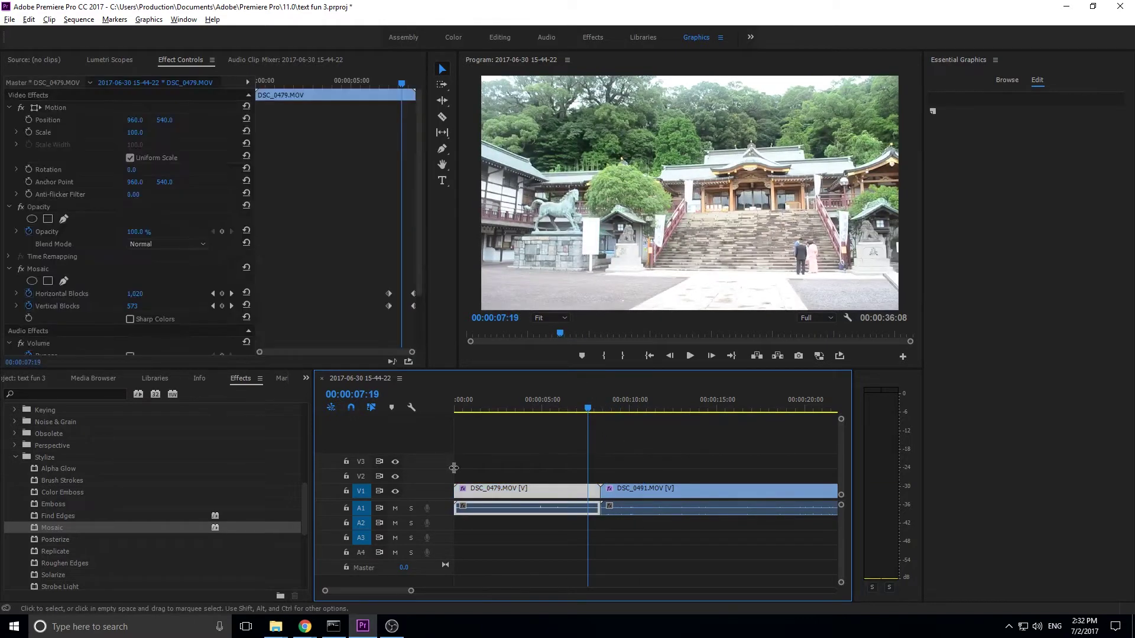
pyautogui.scroll(-5, 19, 321)
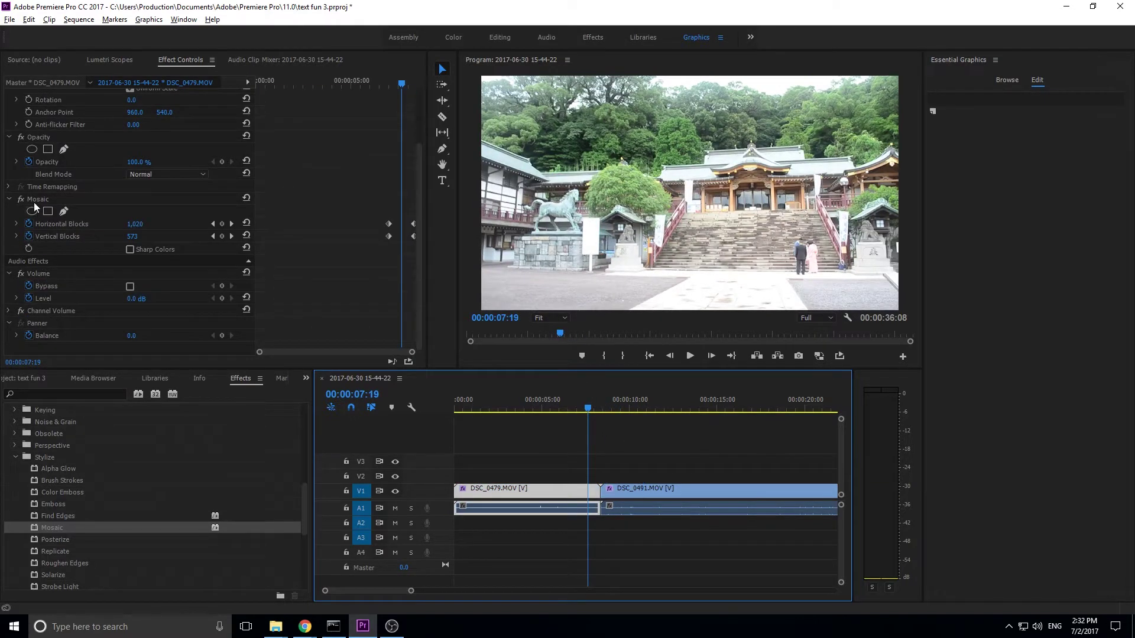
pyautogui.click(34, 201)
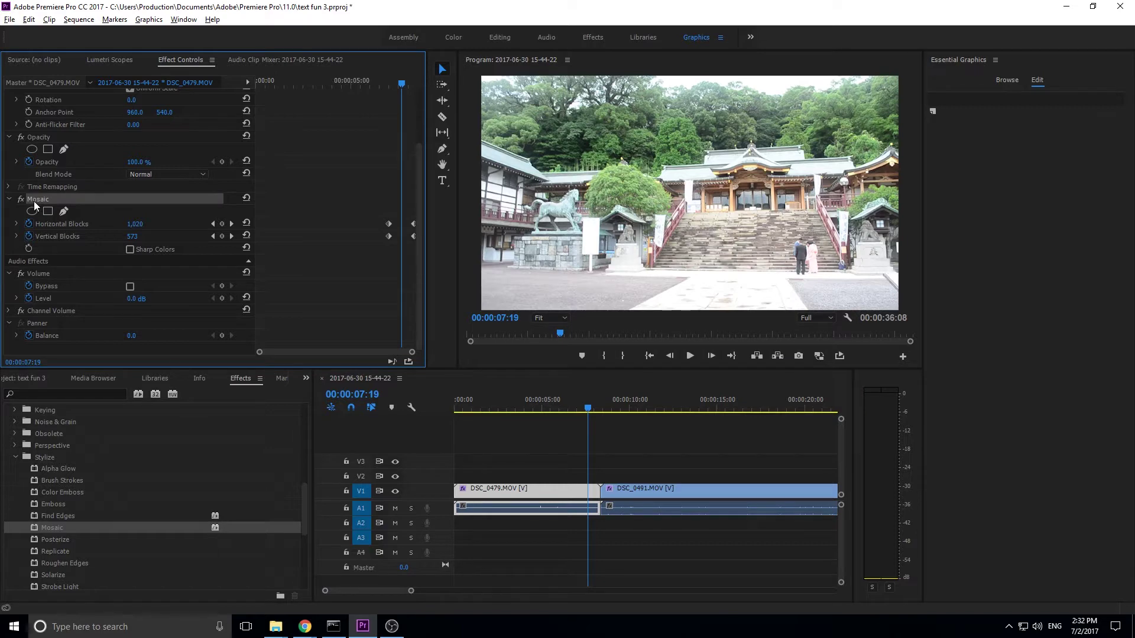
pyautogui.press('Delete')
# Step: Delete DSC_0491's Mosaic effect, then return the playhead to 07:20 in DSC_0479
pyautogui.click(614, 401)
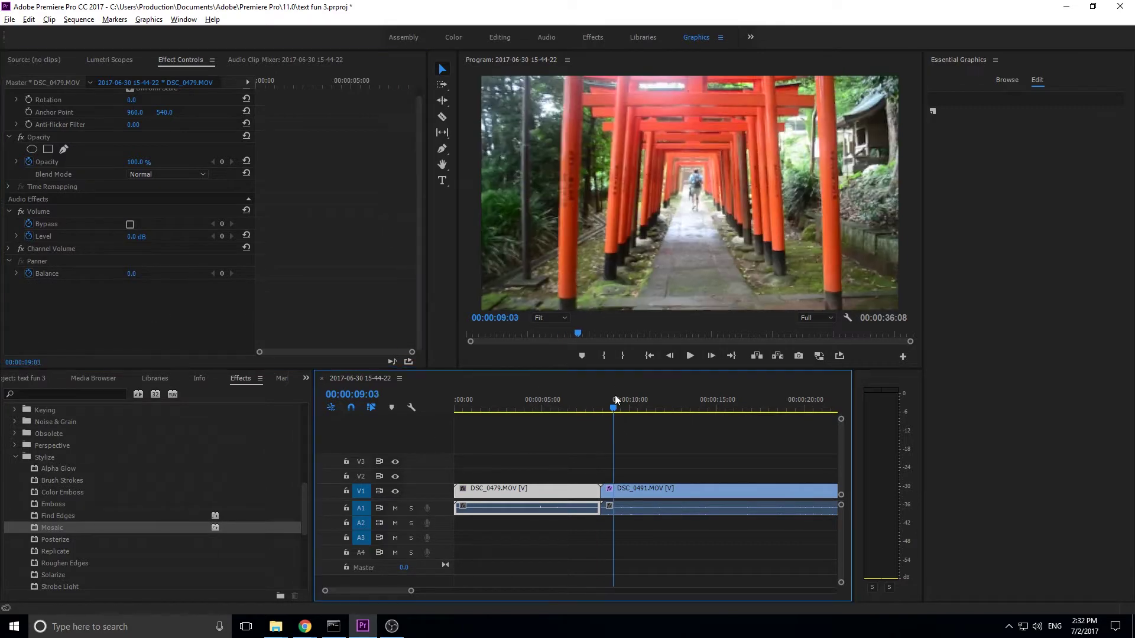
pyautogui.click(619, 495)
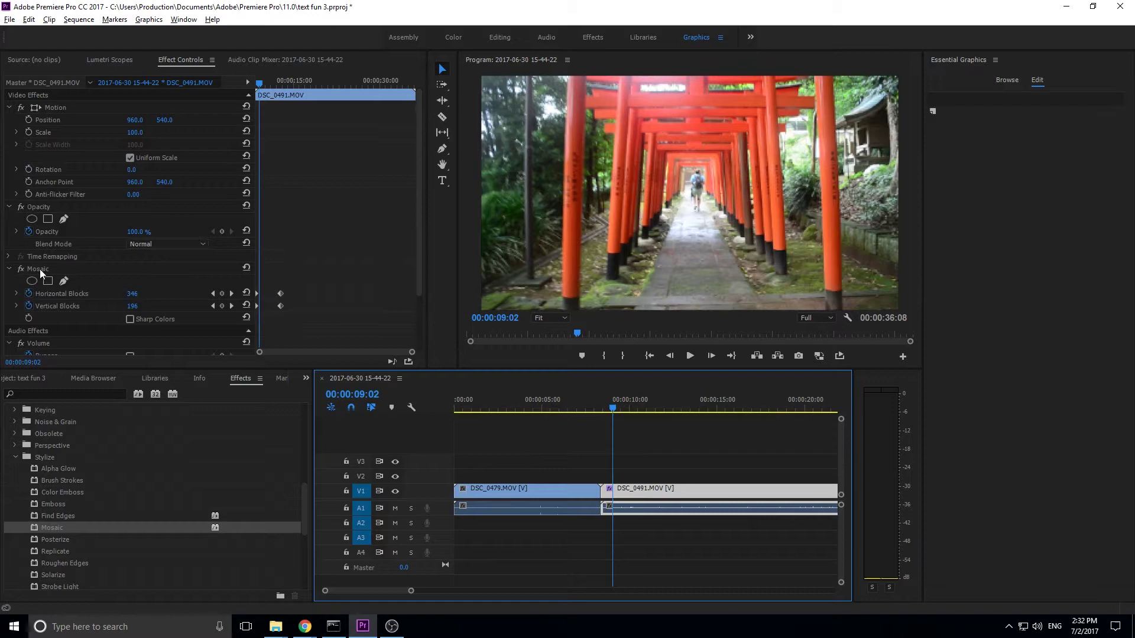
pyautogui.click(41, 268)
pyautogui.press('Delete')
pyautogui.click(589, 399)
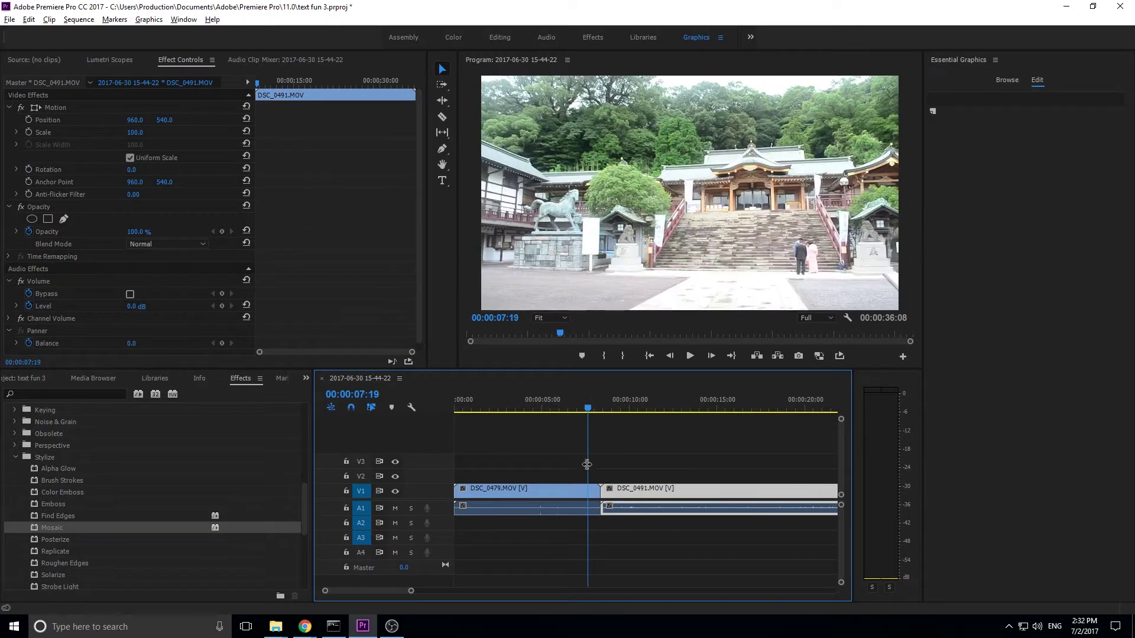
pyautogui.click(590, 411)
# Step: Apply a new Stylize > Mosaic effect to DSC_0479 and scrub the playhead back to 07:05
pyautogui.click(567, 490)
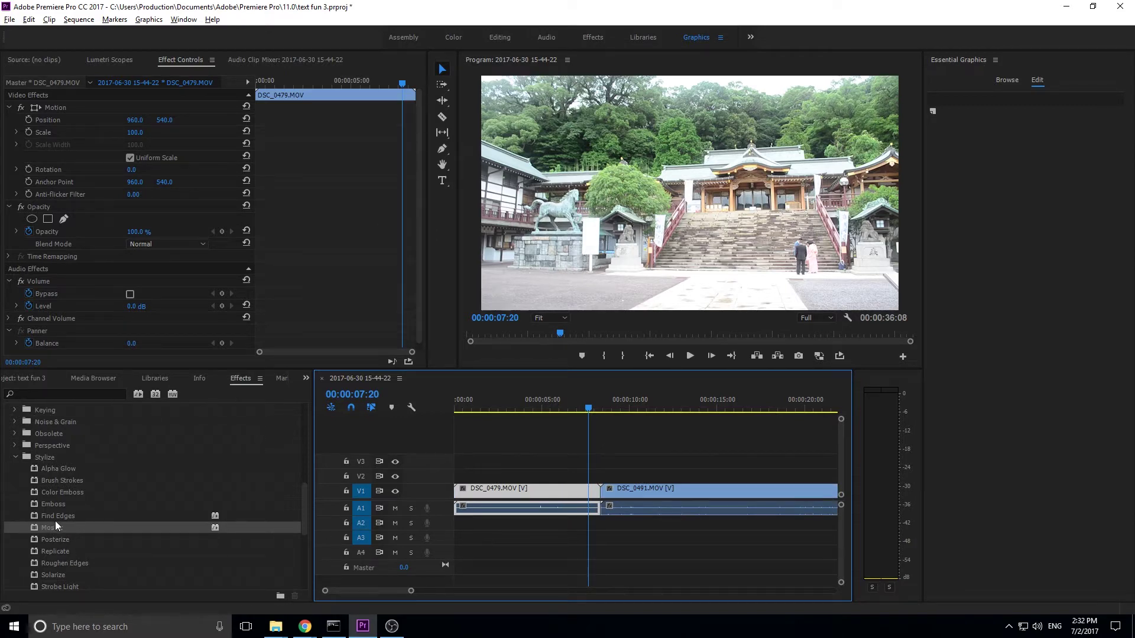
pyautogui.moveTo(47, 532); pyautogui.dragTo(576, 490)
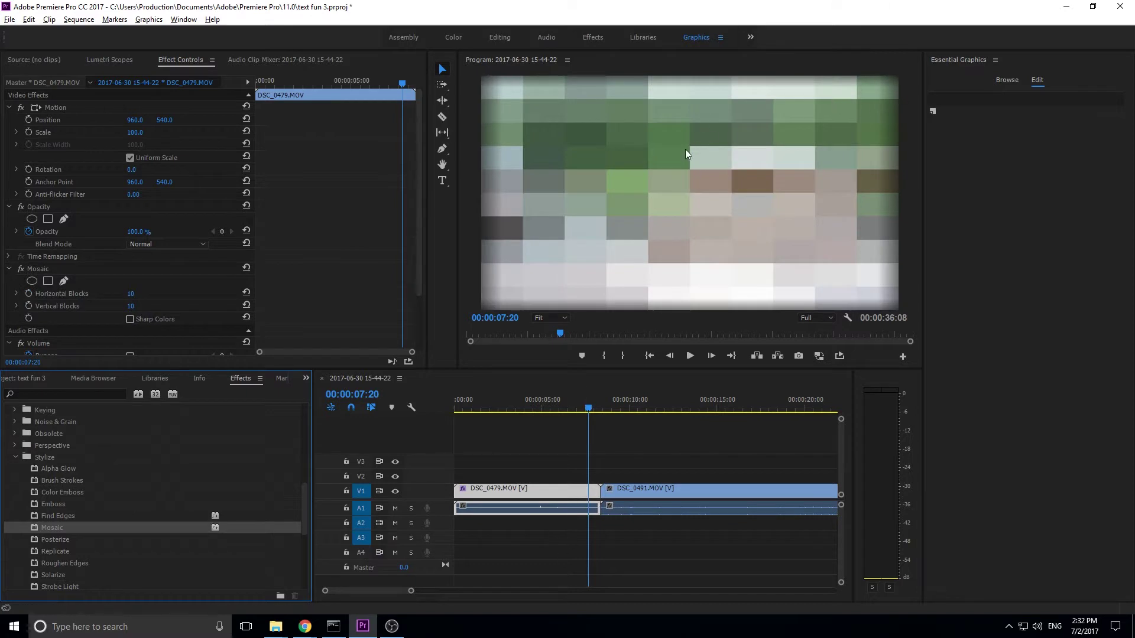
pyautogui.scroll(-1, 140, 281)
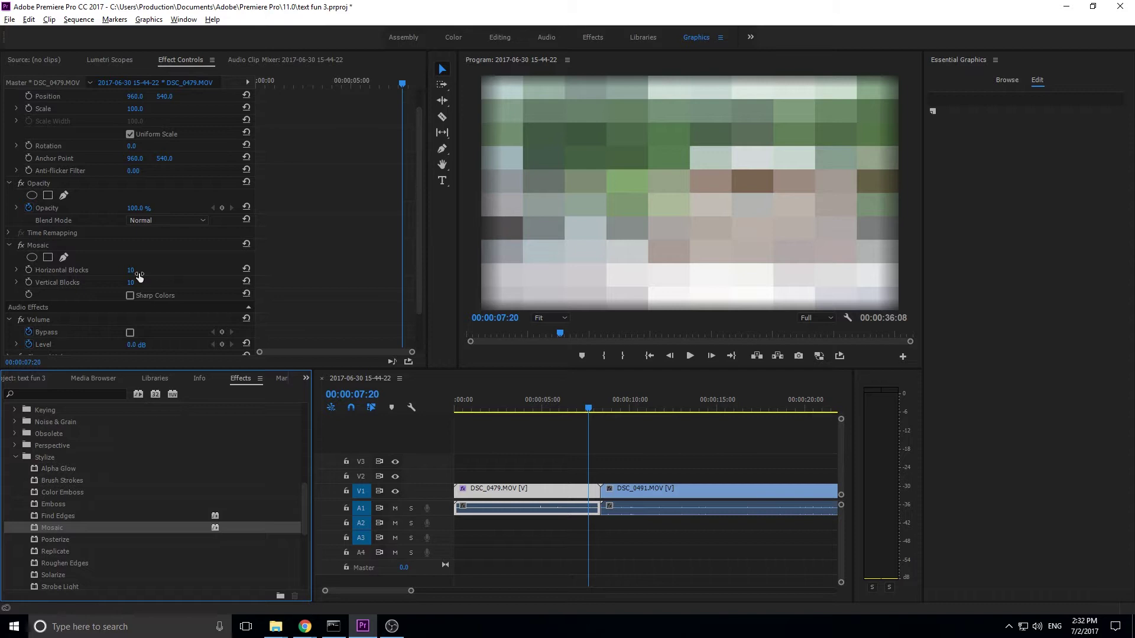
pyautogui.moveTo(458, 408); pyautogui.dragTo(581, 406)
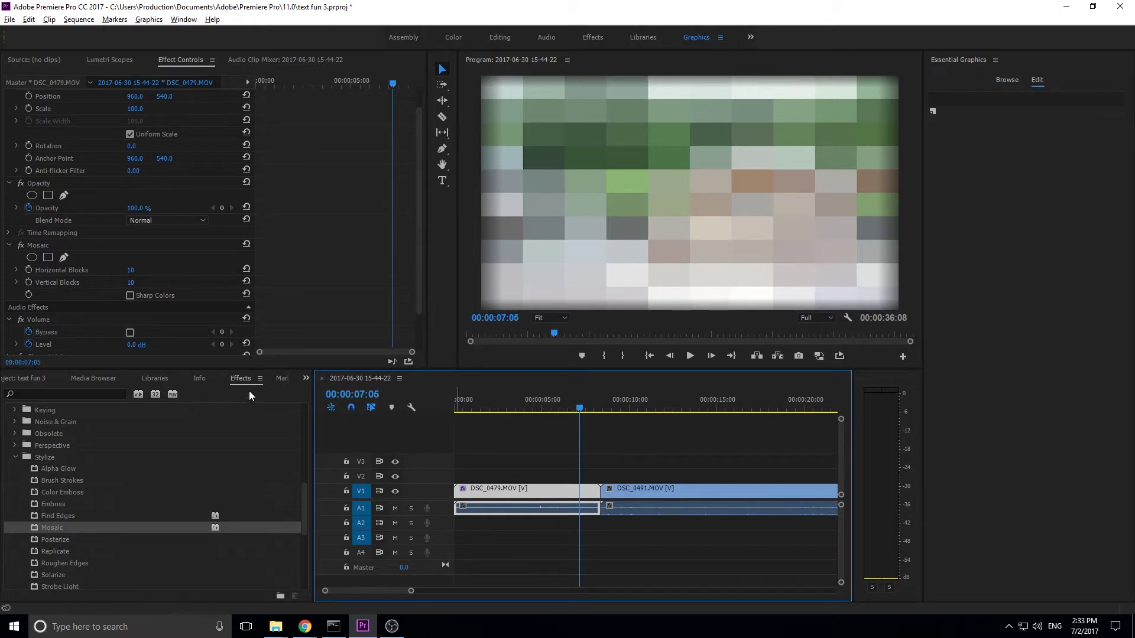
# Step: Scrub DSC_0479's Mosaic up to 1,928 horizontal and 1,118 vertical blocks
pyautogui.moveTo(134, 271); pyautogui.dragTo(260, 271)
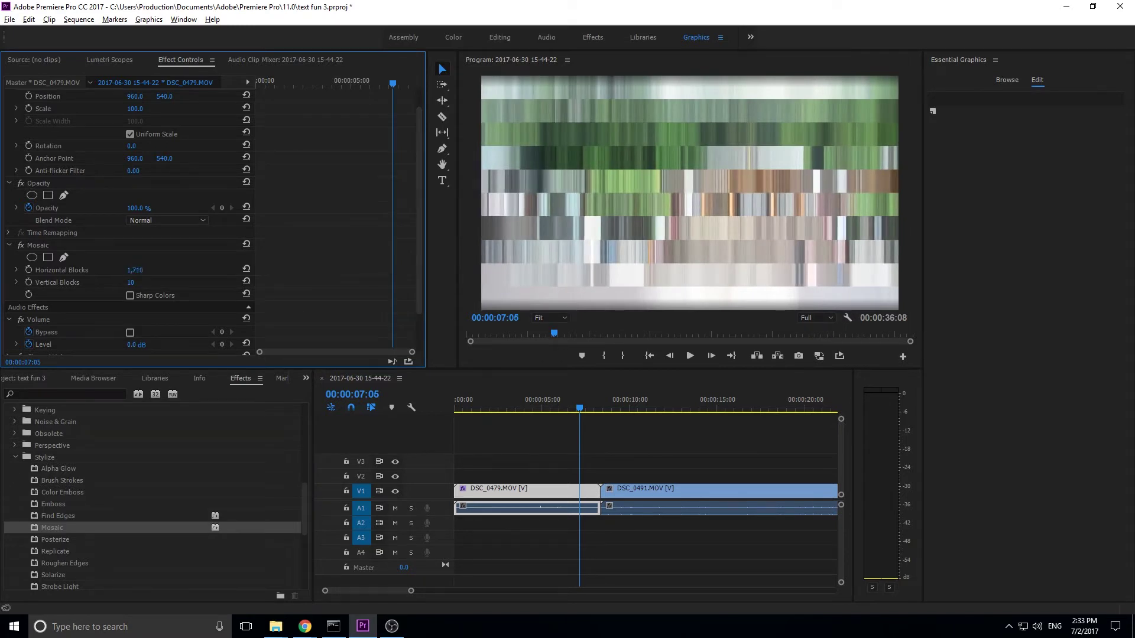
pyautogui.moveTo(135, 270); pyautogui.dragTo(257, 283)
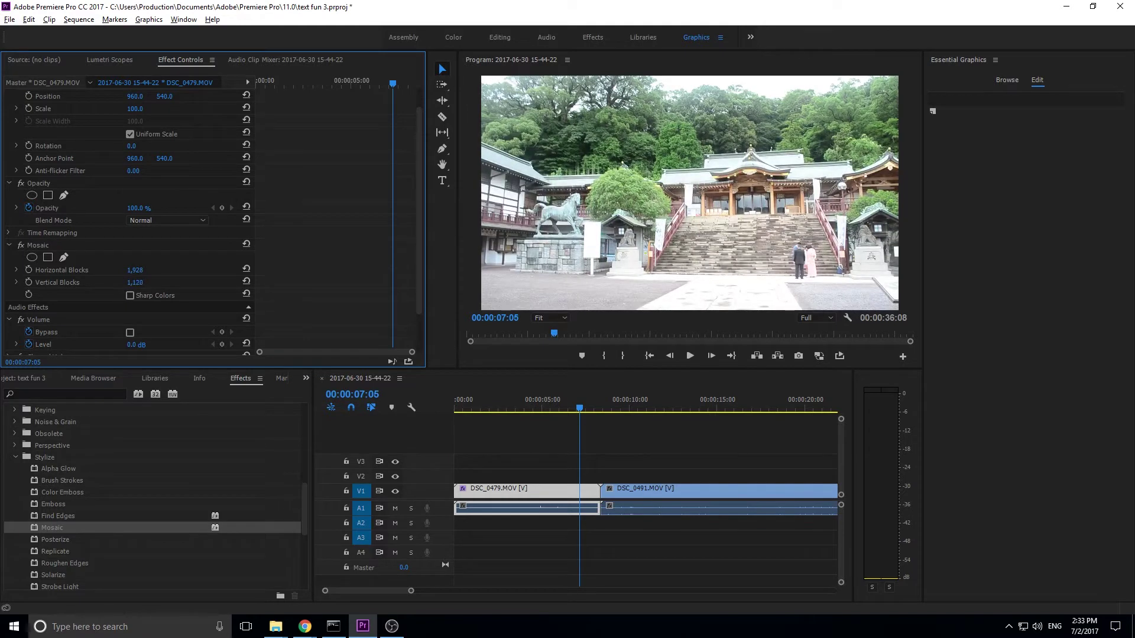
pyautogui.moveTo(135, 283); pyautogui.dragTo(134, 283)
# Step: At 07:13, set starting keyframes for Mosaic Horizontal and Vertical Blocks on DSC_0479
pyautogui.moveTo(580, 396); pyautogui.dragTo(586, 399)
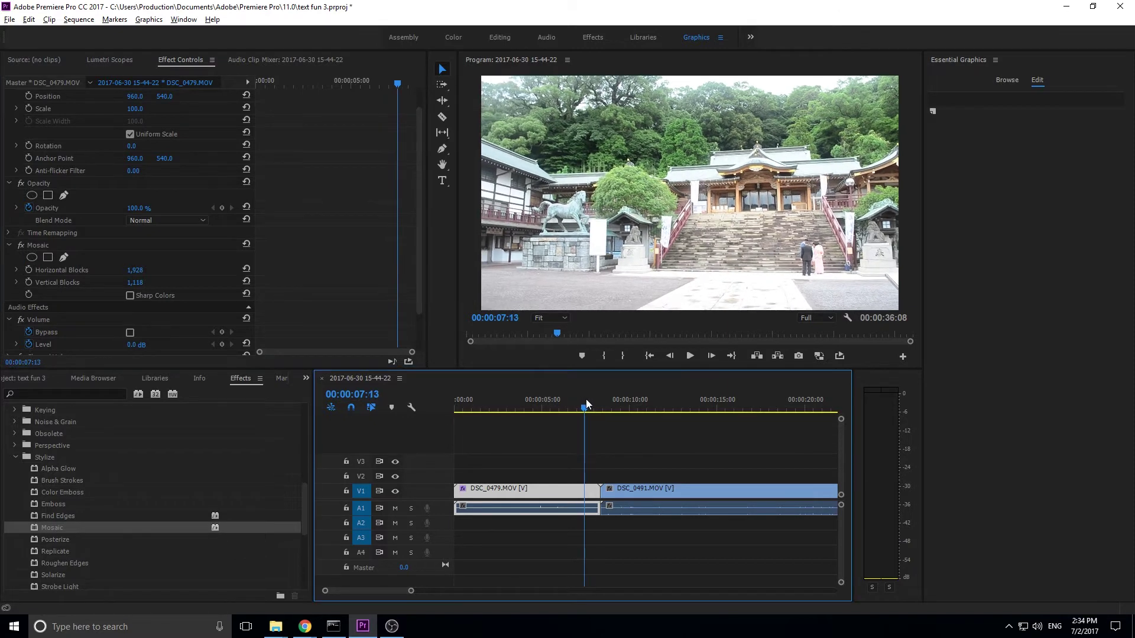
pyautogui.click(29, 270)
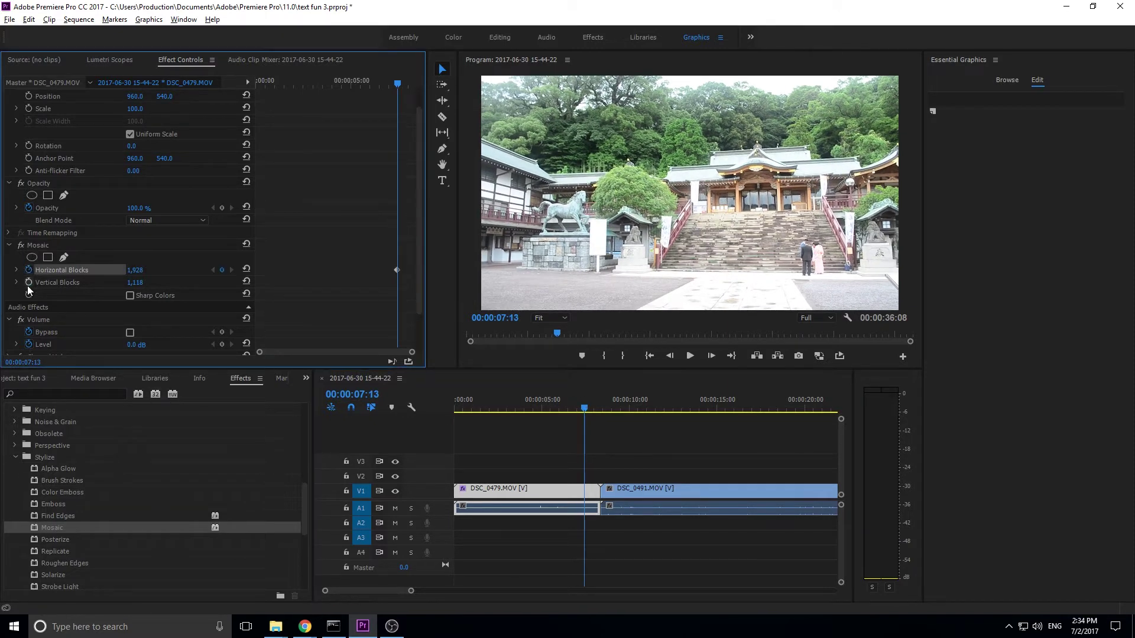
pyautogui.click(28, 282)
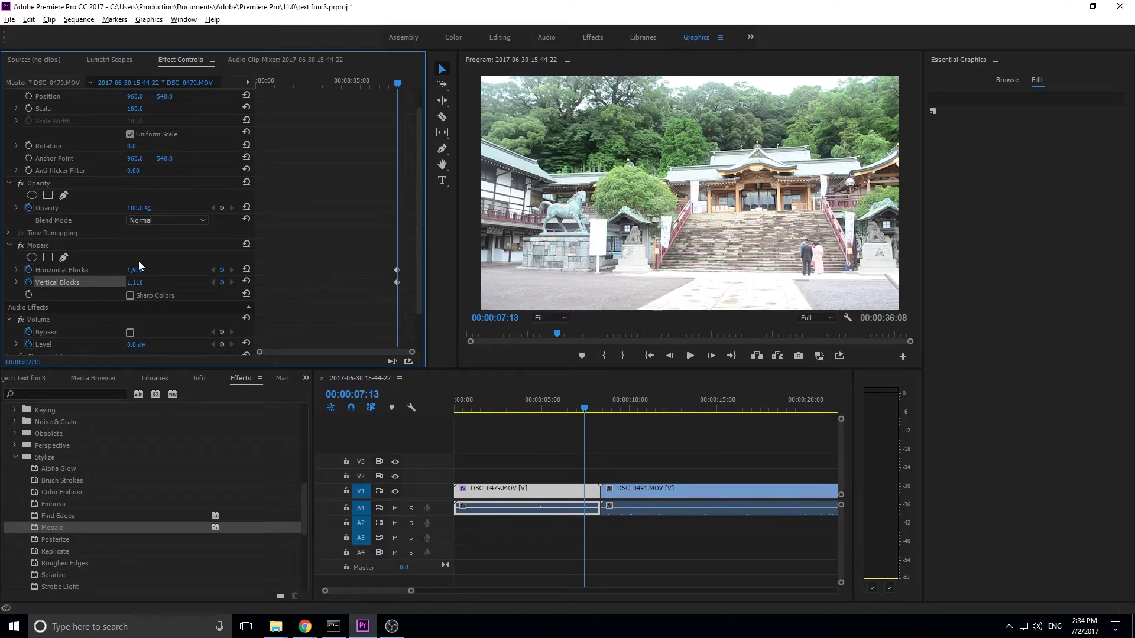
# Step: At 08:09, keyframe DSC_0479's Mosaic to 20 horizontal and 10 vertical blocks
pyautogui.moveTo(587, 406); pyautogui.dragTo(601, 403)
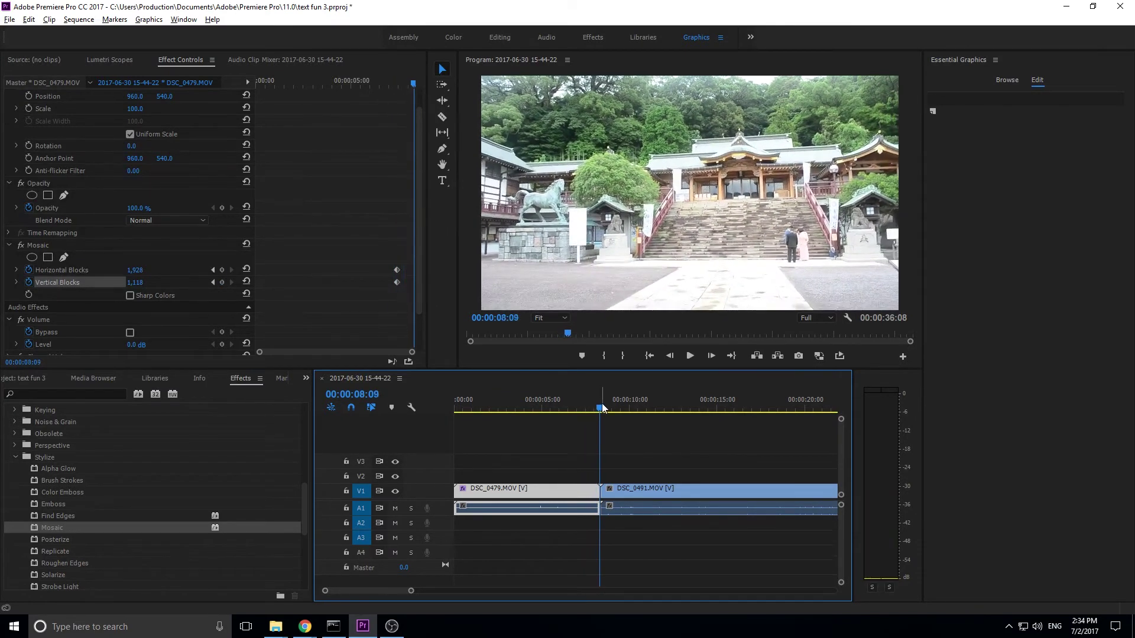
pyautogui.click(137, 270)
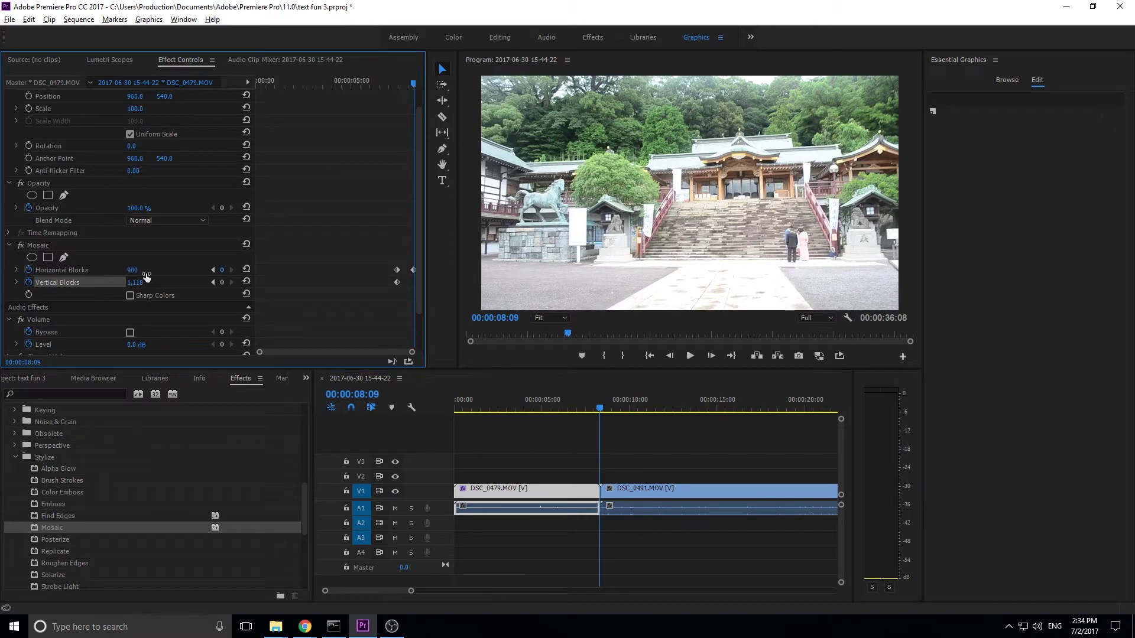
pyautogui.write('1')
pyautogui.press('Return')
pyautogui.moveTo(129, 270); pyautogui.dragTo(142, 270)
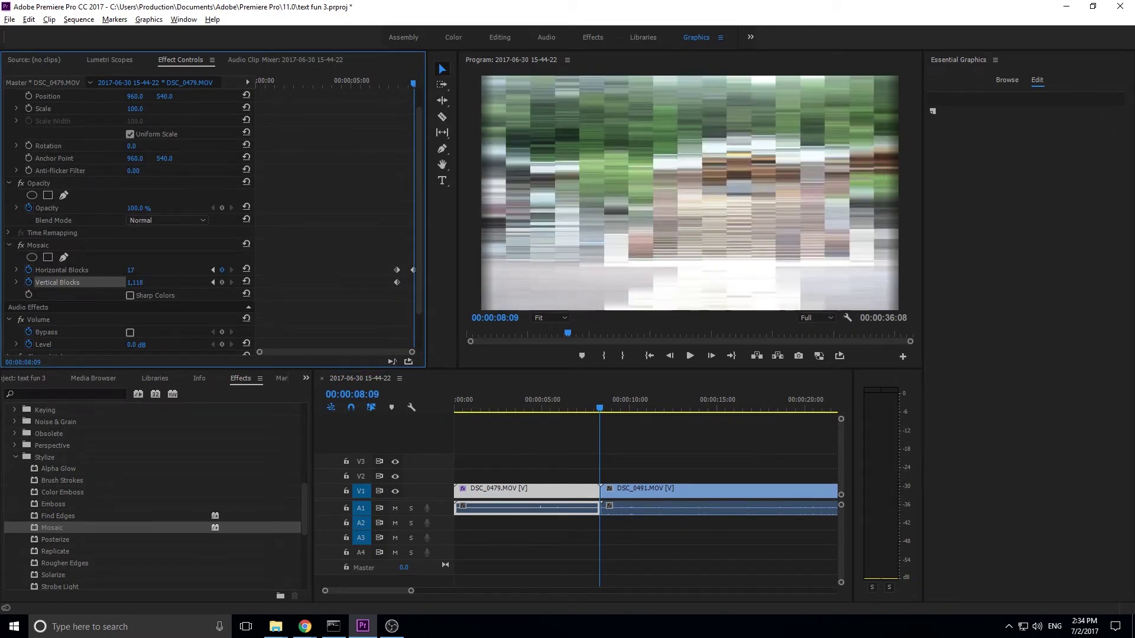
pyautogui.click(142, 267)
pyautogui.write('20')
pyautogui.click(142, 283)
pyautogui.write('10')
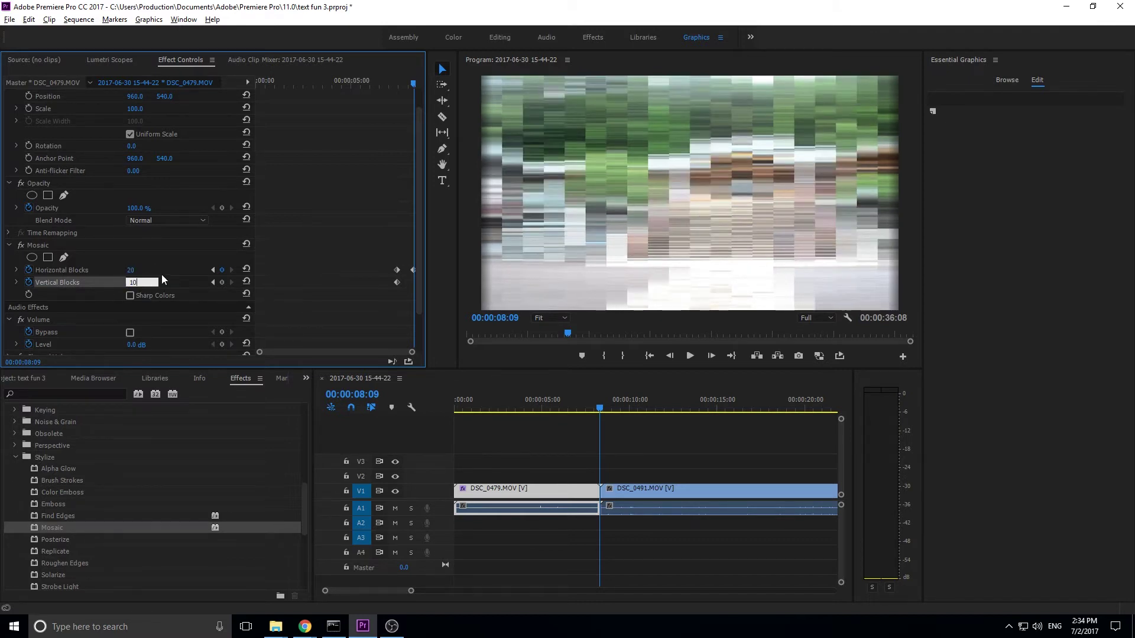
pyautogui.press('Return')
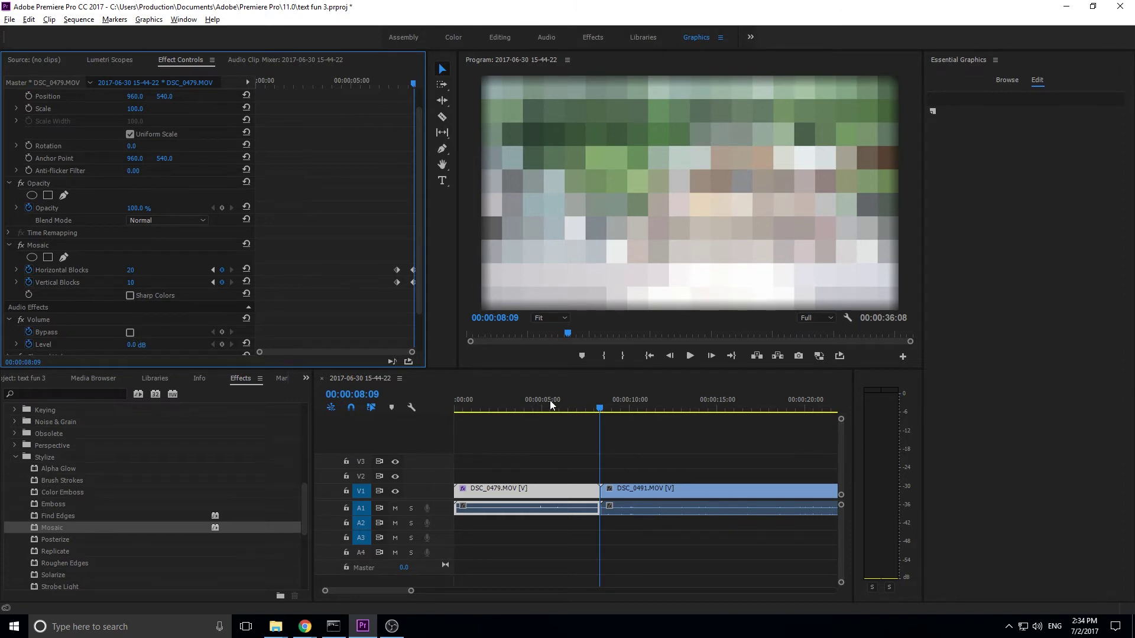
# Step: Move to 08:11 and apply a Mosaic effect to DSC_0491
pyautogui.click(625, 494)
pyautogui.click(712, 355)
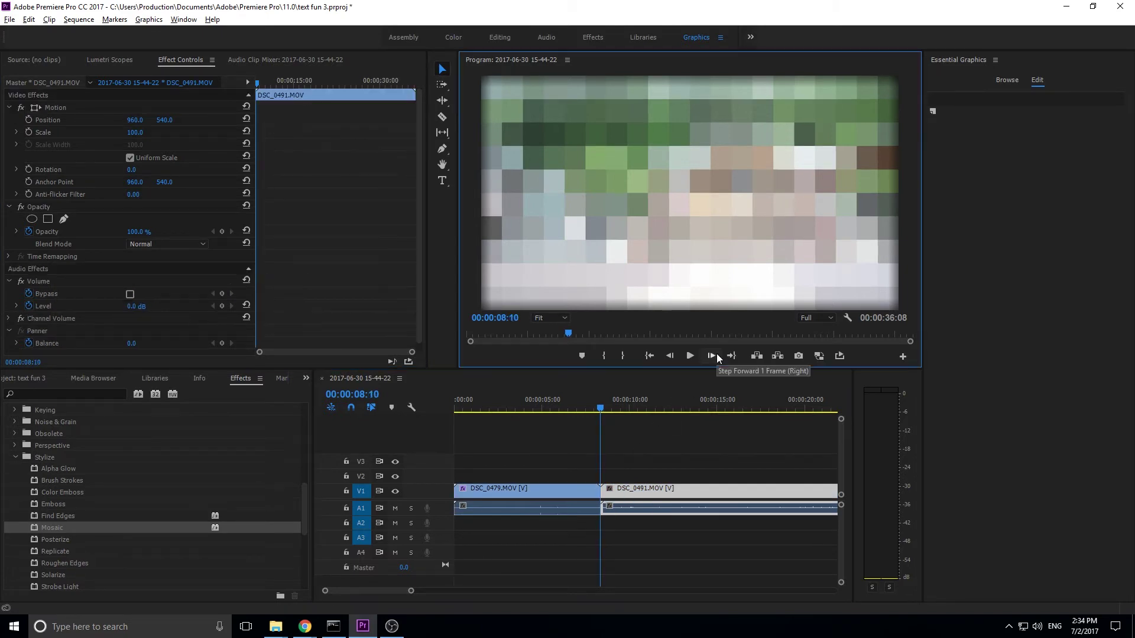
pyautogui.click(712, 355)
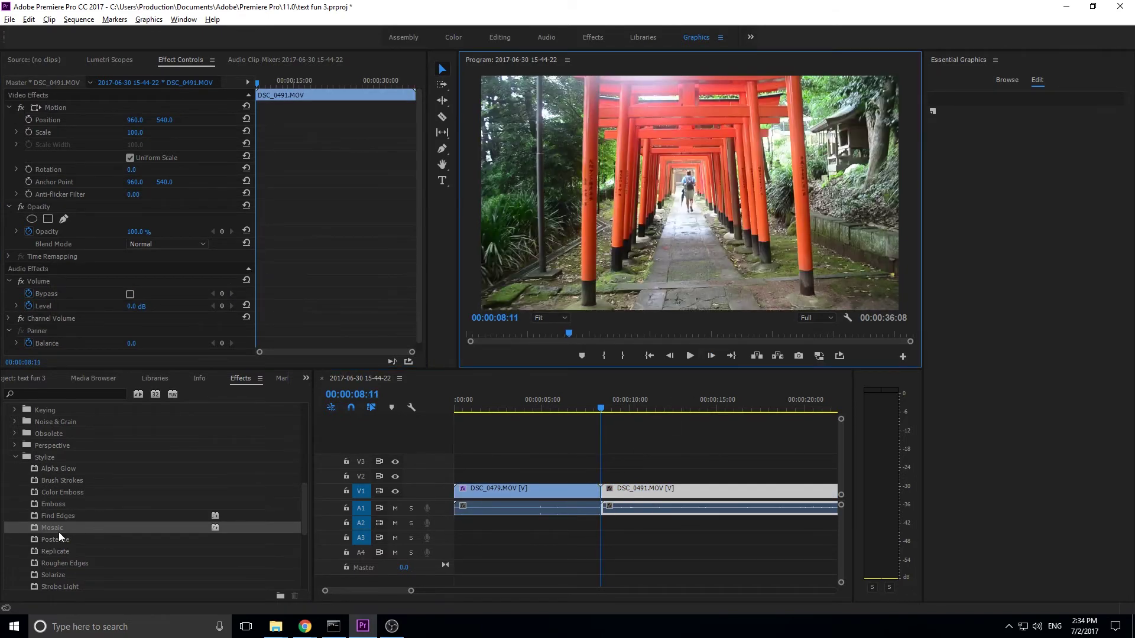
pyautogui.moveTo(59, 528); pyautogui.dragTo(627, 494)
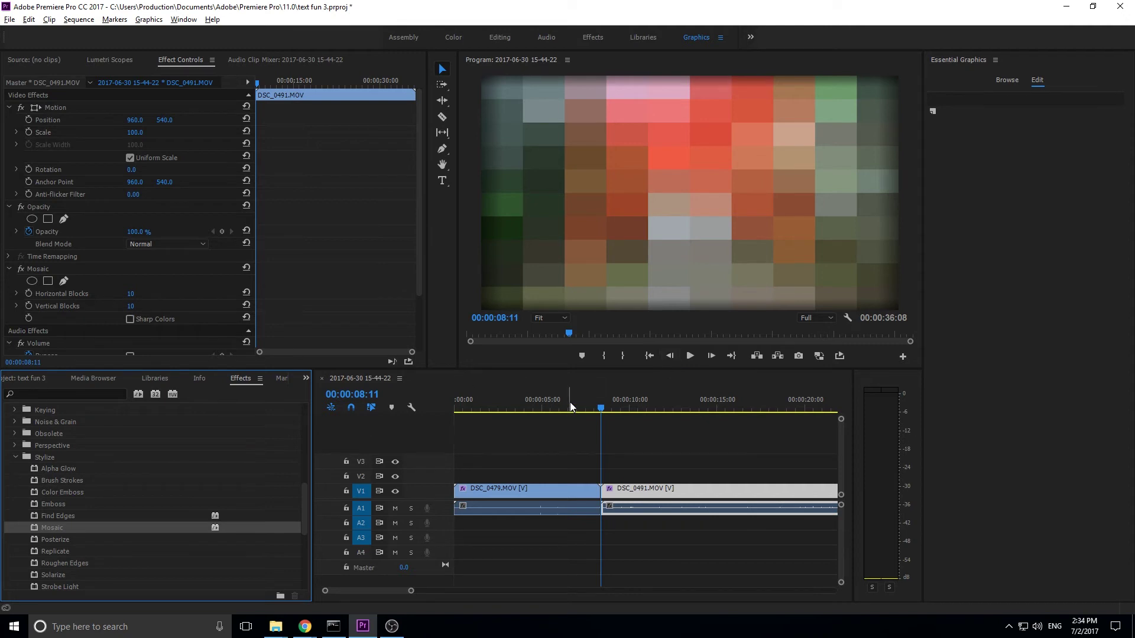
# Step: Check DSC_0479's Mosaic values on its last frame, then return to DSC_0491's first frame
pyautogui.click(668, 358)
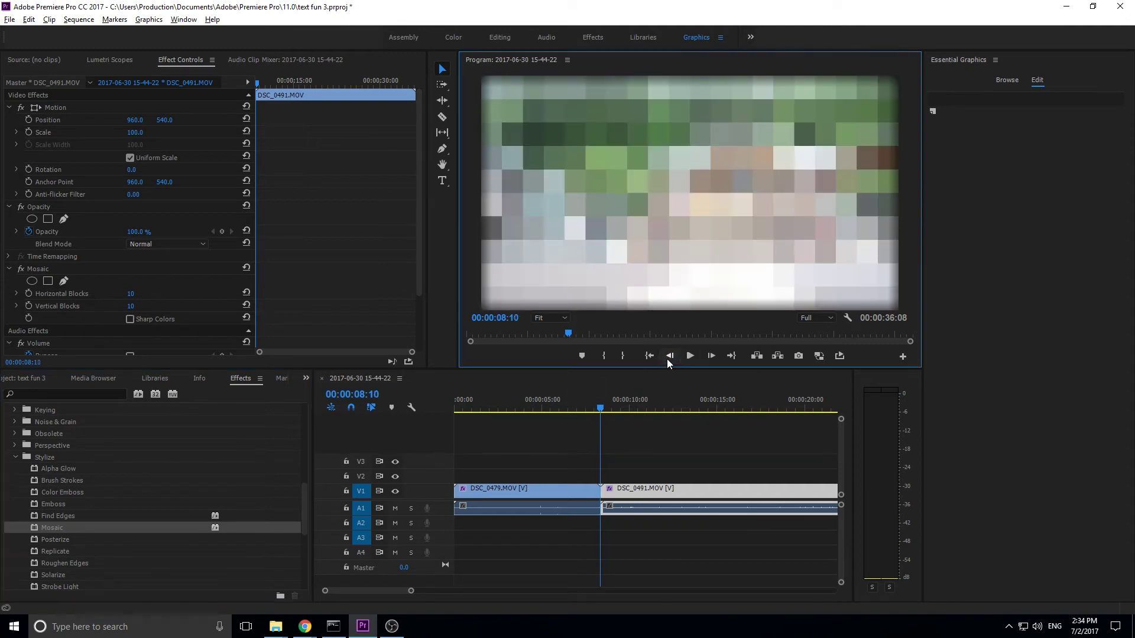
pyautogui.click(572, 489)
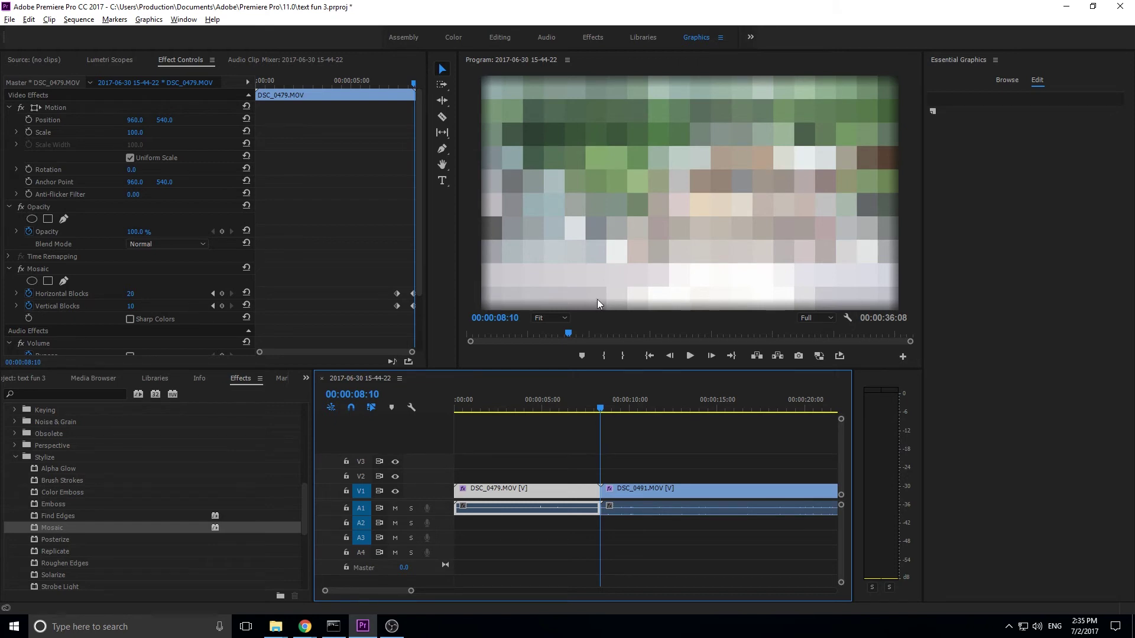
pyautogui.click(708, 357)
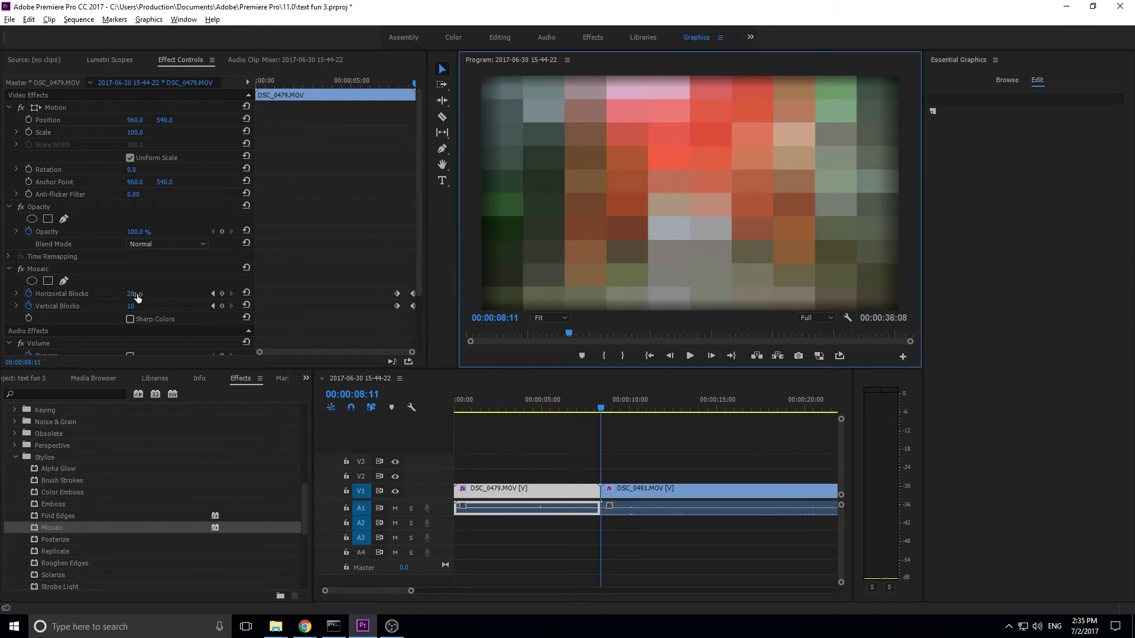
pyautogui.click(628, 478)
# Step: Add Horizontal and Vertical Blocks keyframes to DSC_0491's Mosaic on its first frame
pyautogui.click(635, 489)
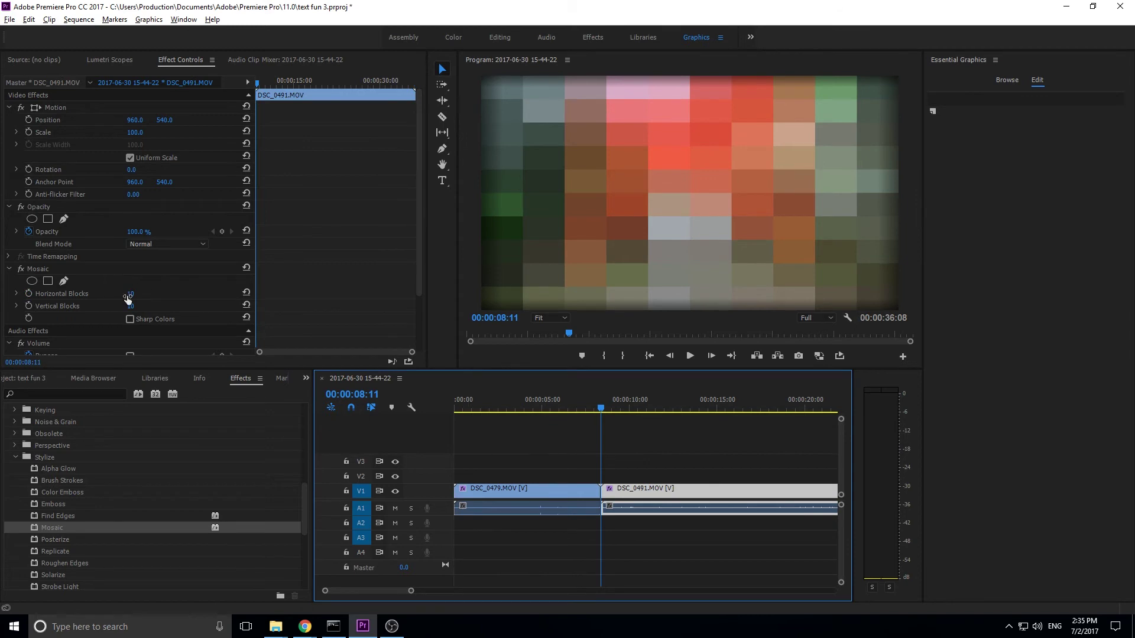
pyautogui.click(33, 294)
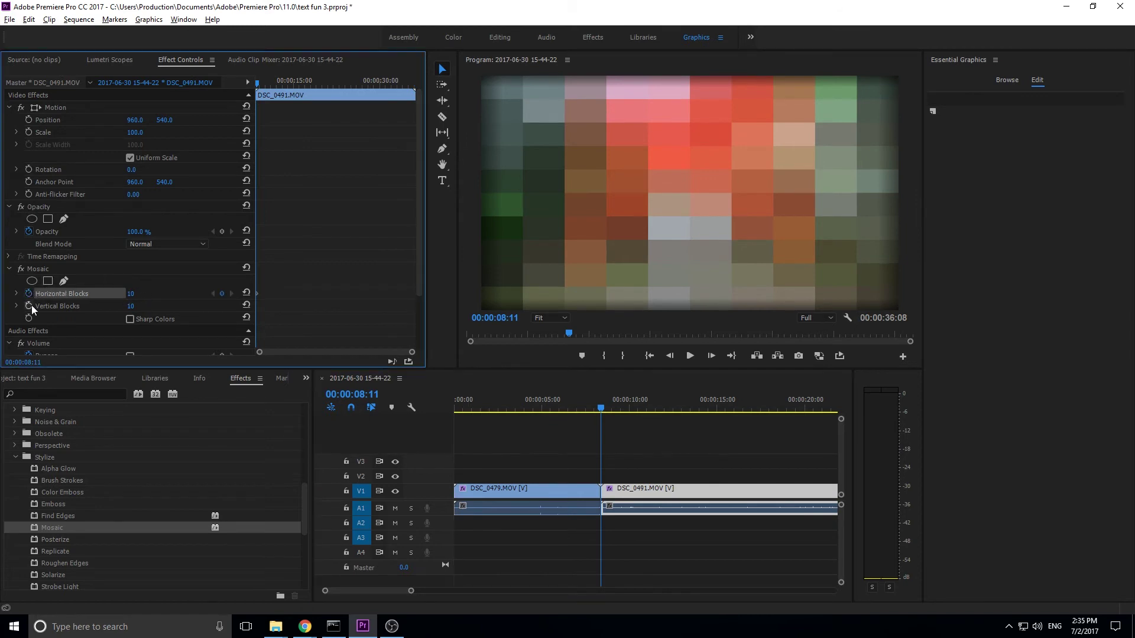
pyautogui.click(29, 305)
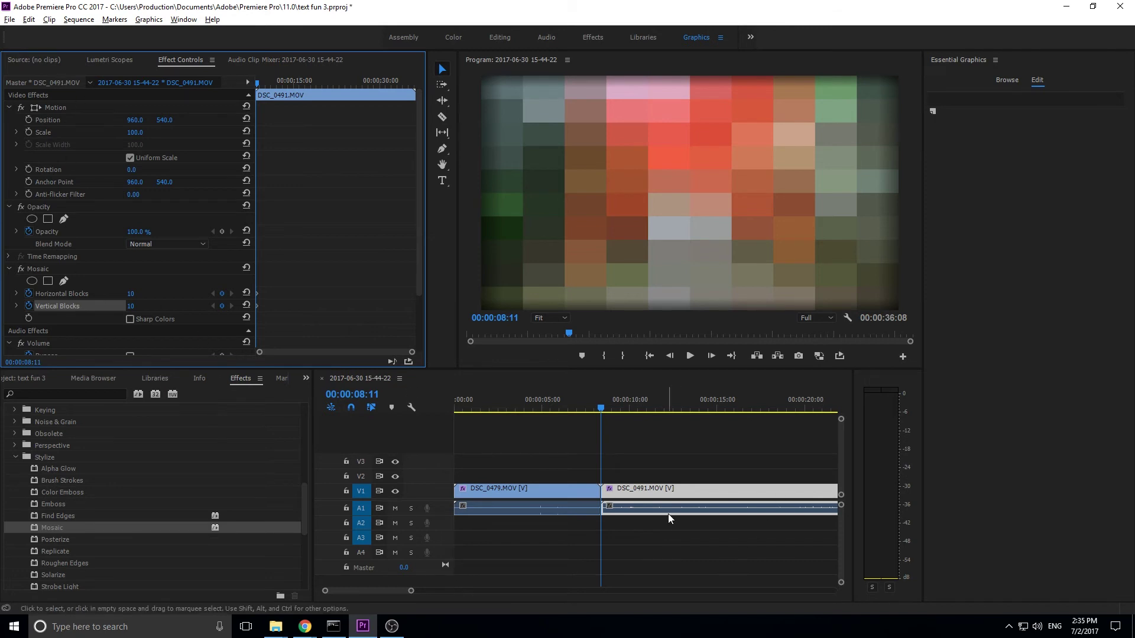
pyautogui.click(141, 291)
# Step: Set DSC_0491's starting Horizontal Blocks to 20 and compare frames across the cut
pyautogui.write('20')
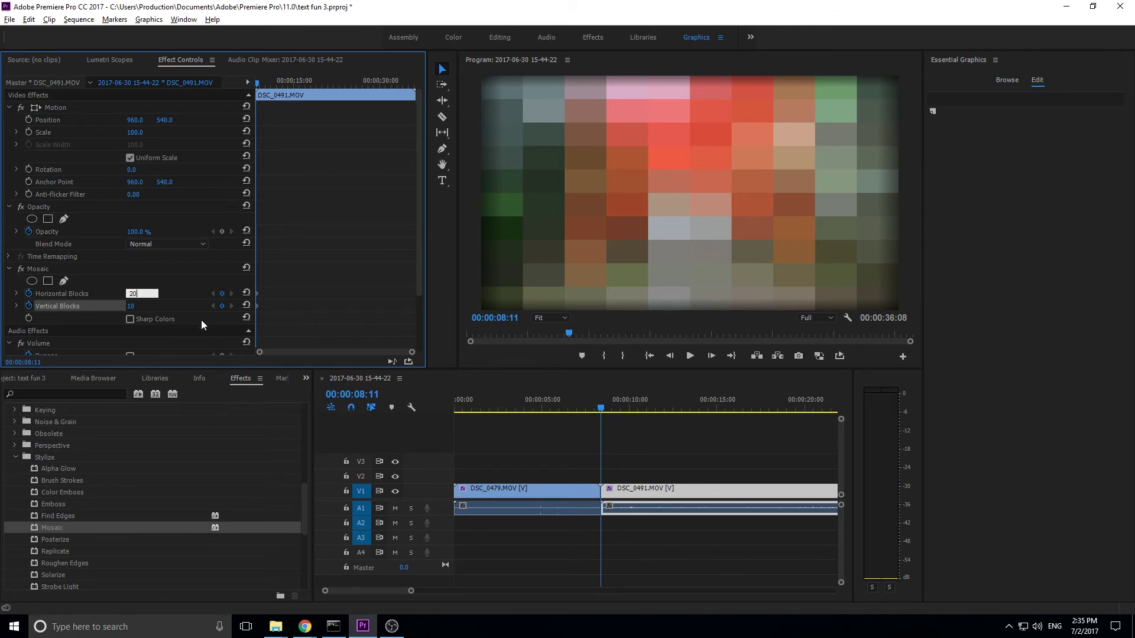
pyautogui.click(505, 425)
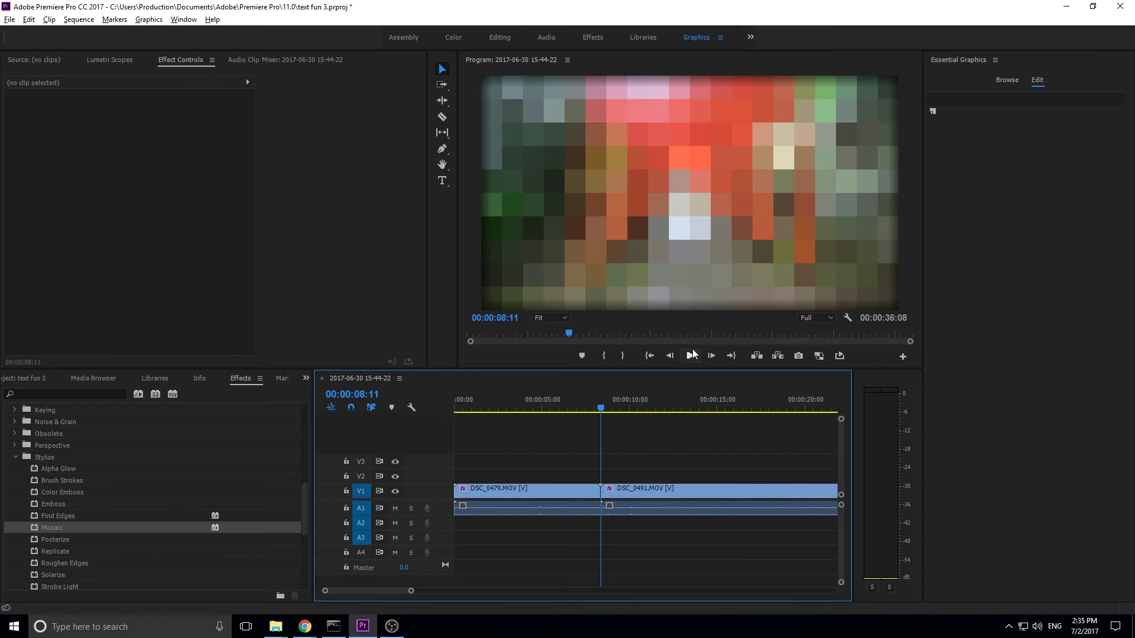
pyautogui.click(670, 356)
pyautogui.click(712, 355)
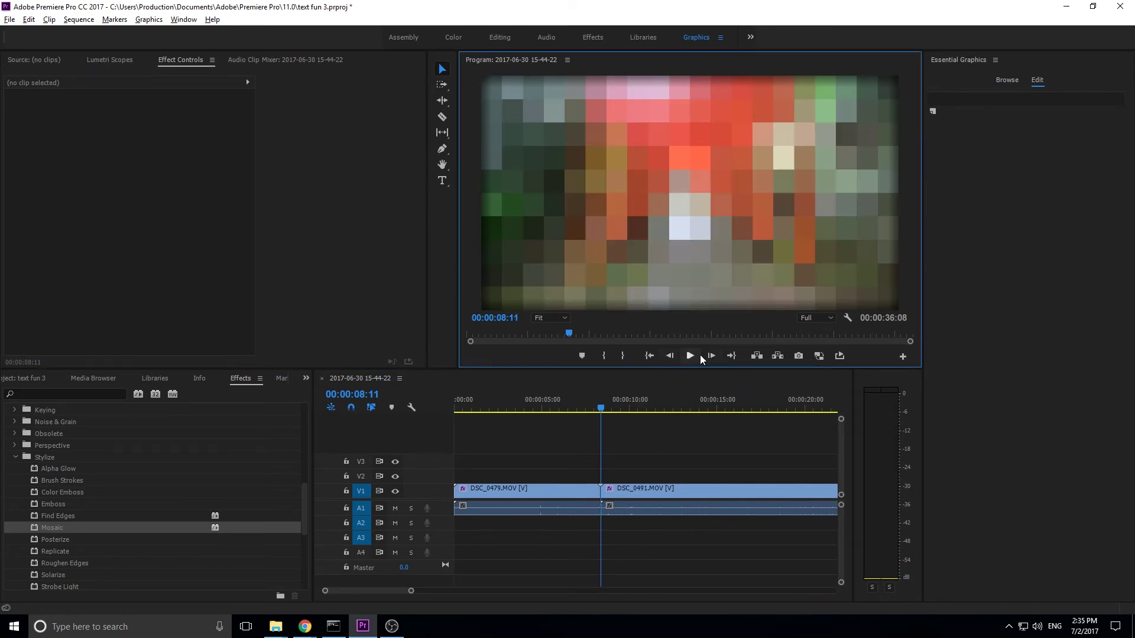
pyautogui.click(669, 356)
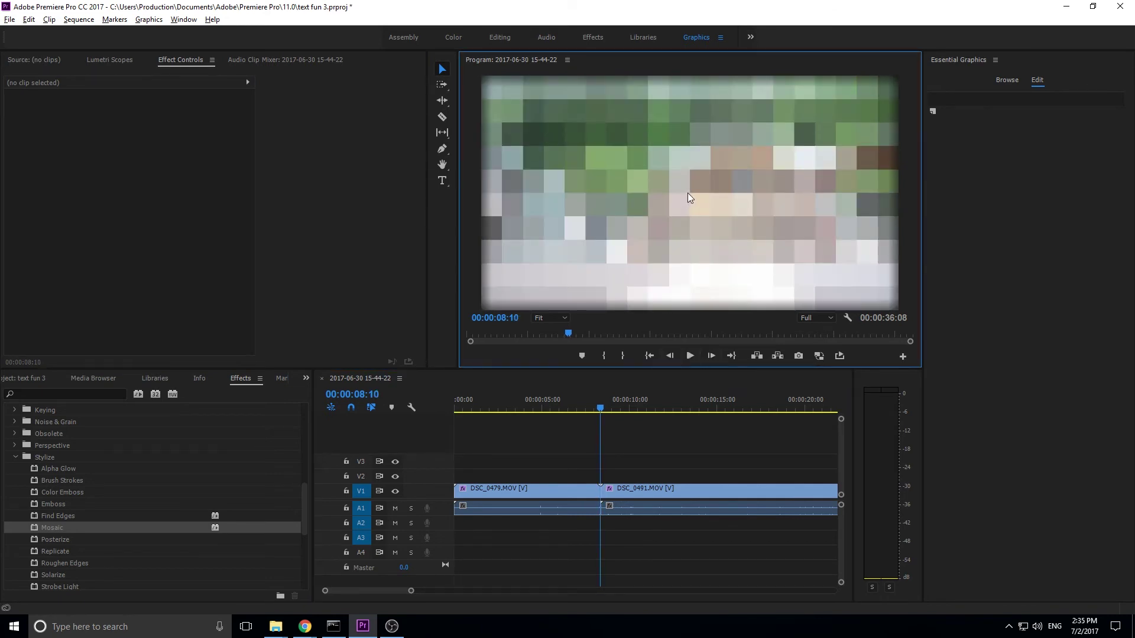
pyautogui.click(711, 356)
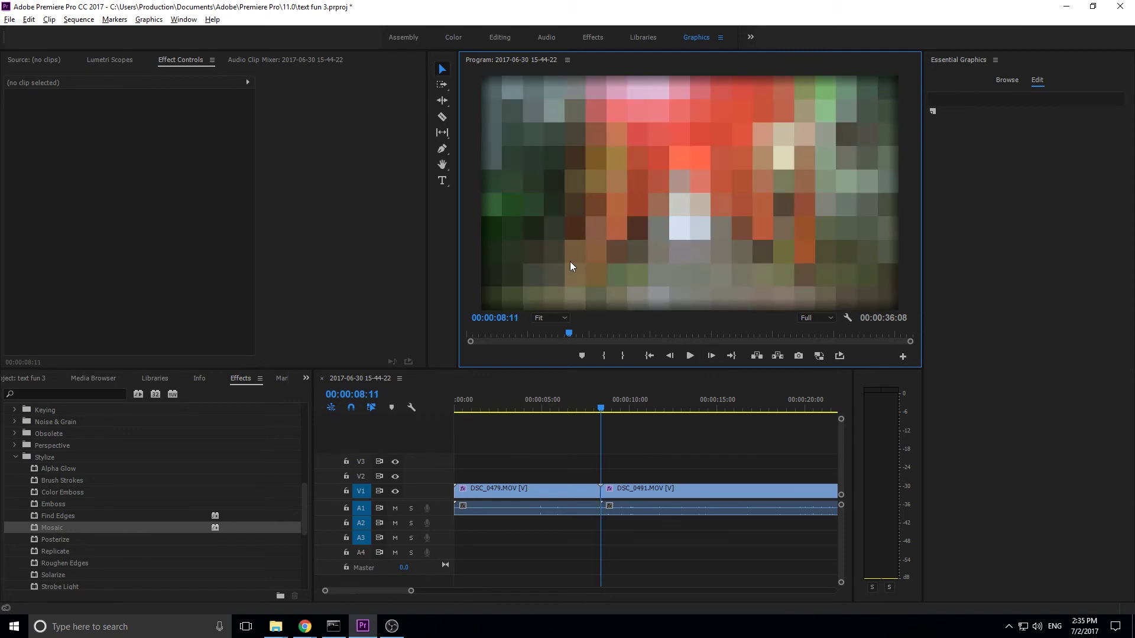
# Step: At 09:28, keyframe DSC_0491's Mosaic up to about 2,006 by 1,169 blocks
pyautogui.click(624, 492)
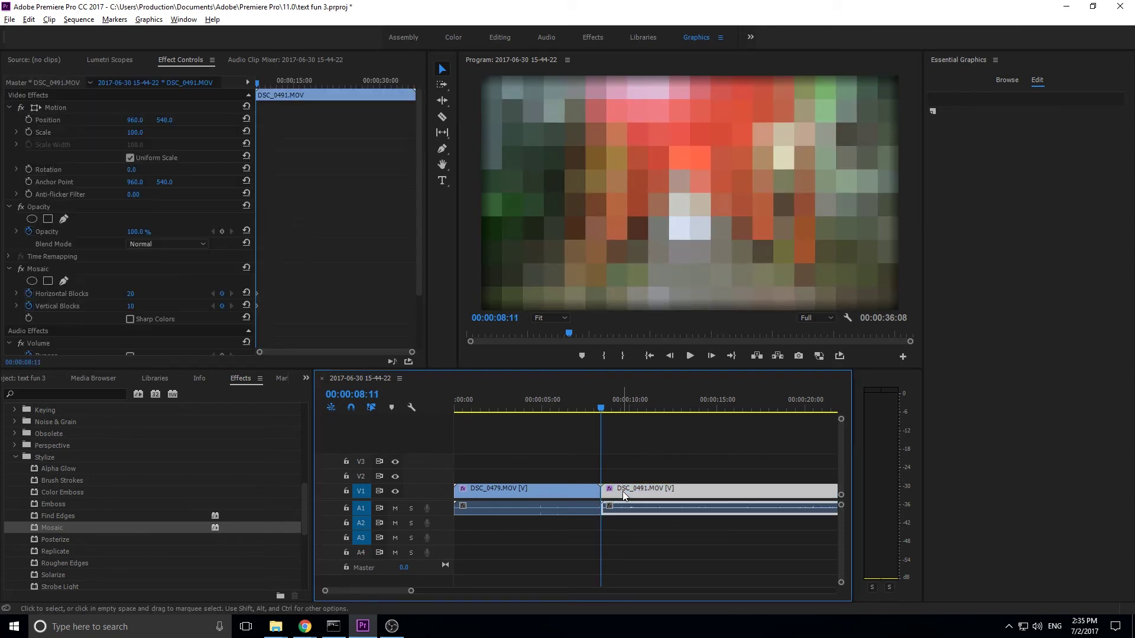
pyautogui.moveTo(602, 409); pyautogui.dragTo(628, 412)
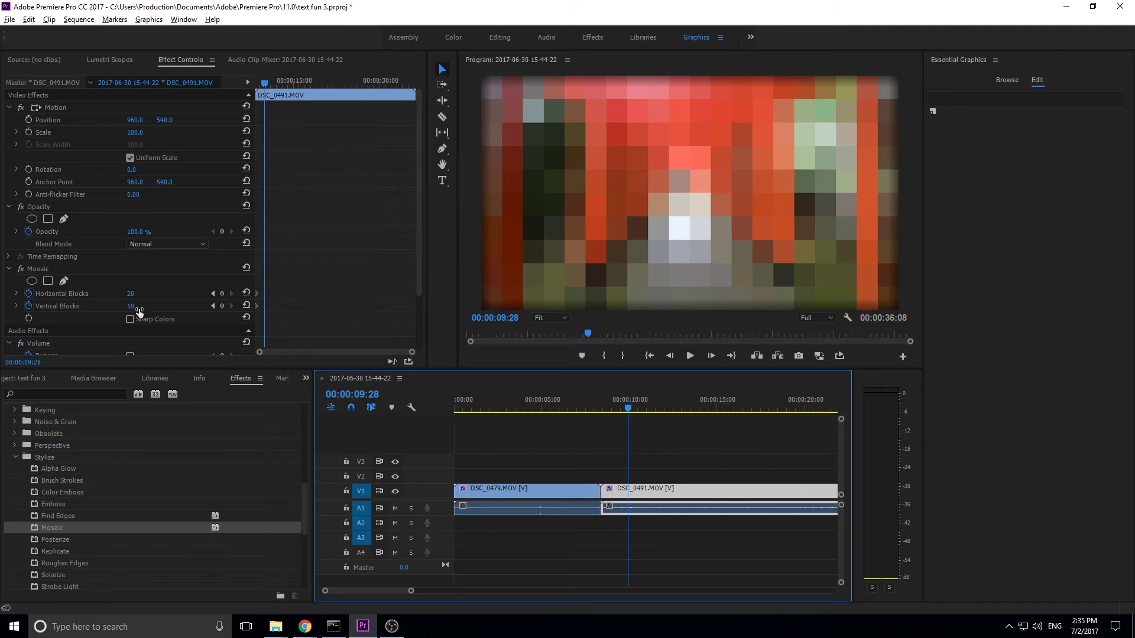
pyautogui.moveTo(131, 294); pyautogui.dragTo(248, 294)
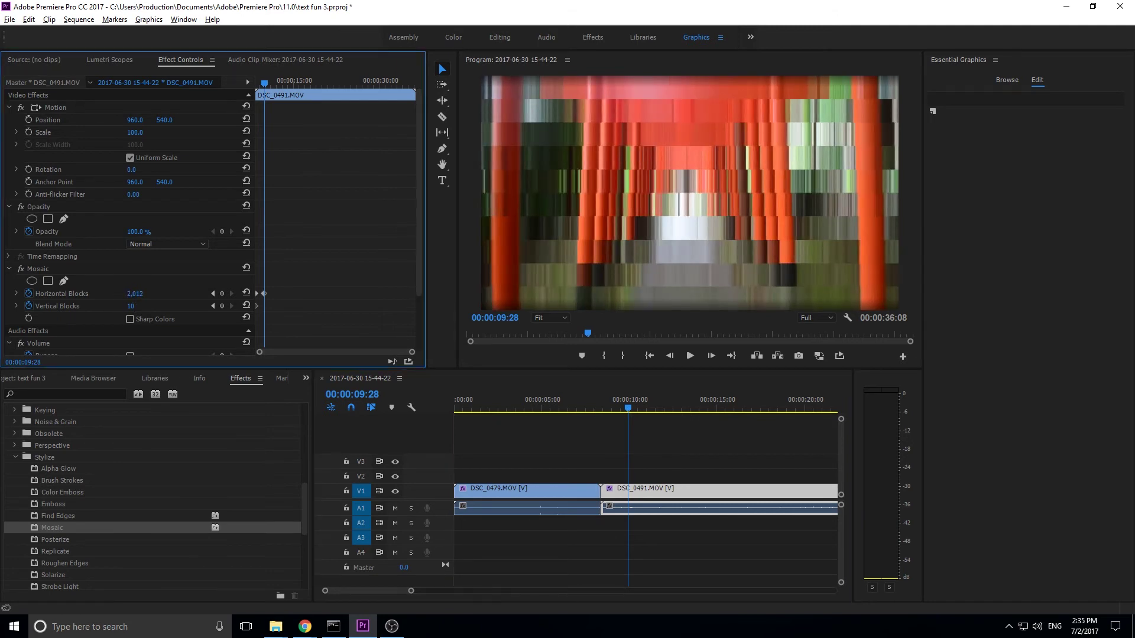
pyautogui.moveTo(135, 294); pyautogui.dragTo(266, 306)
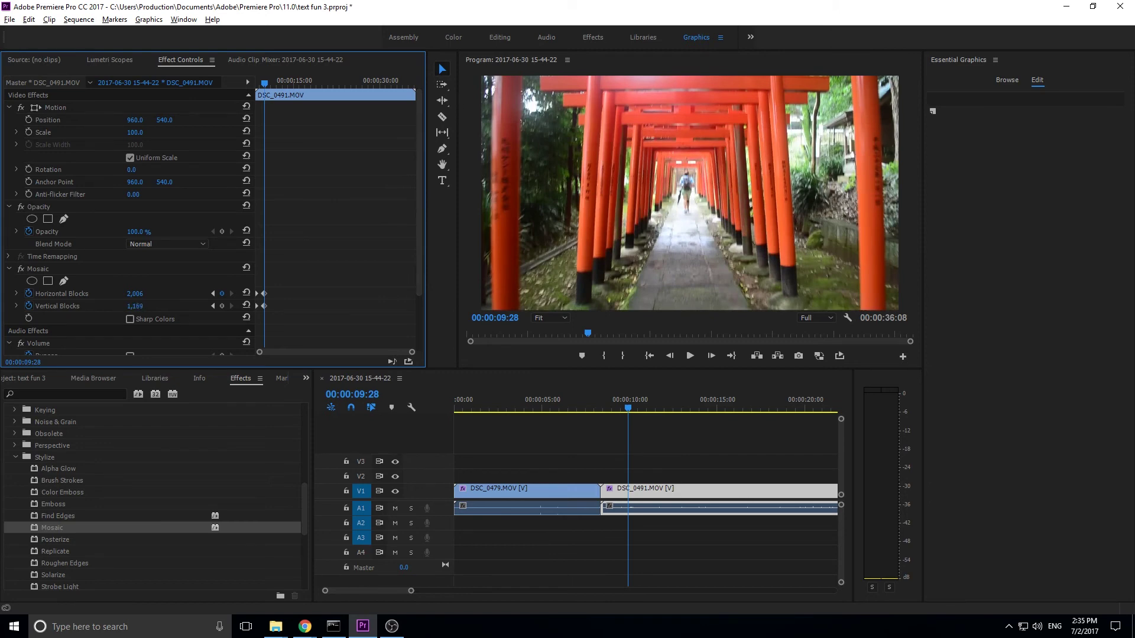
pyautogui.click(573, 408)
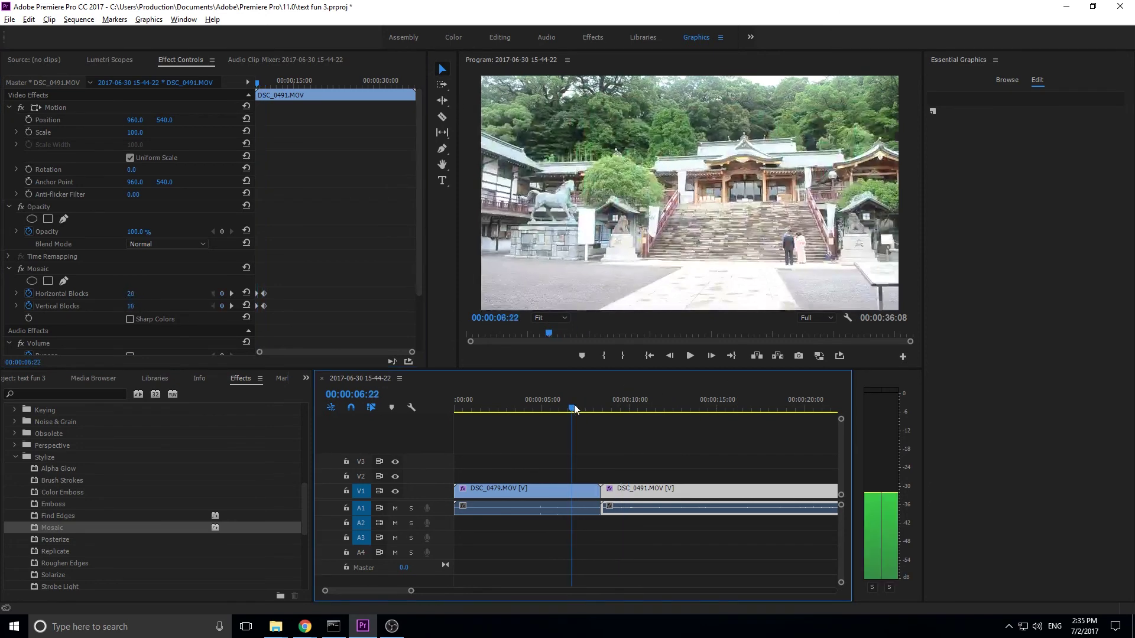
pyautogui.press('space')
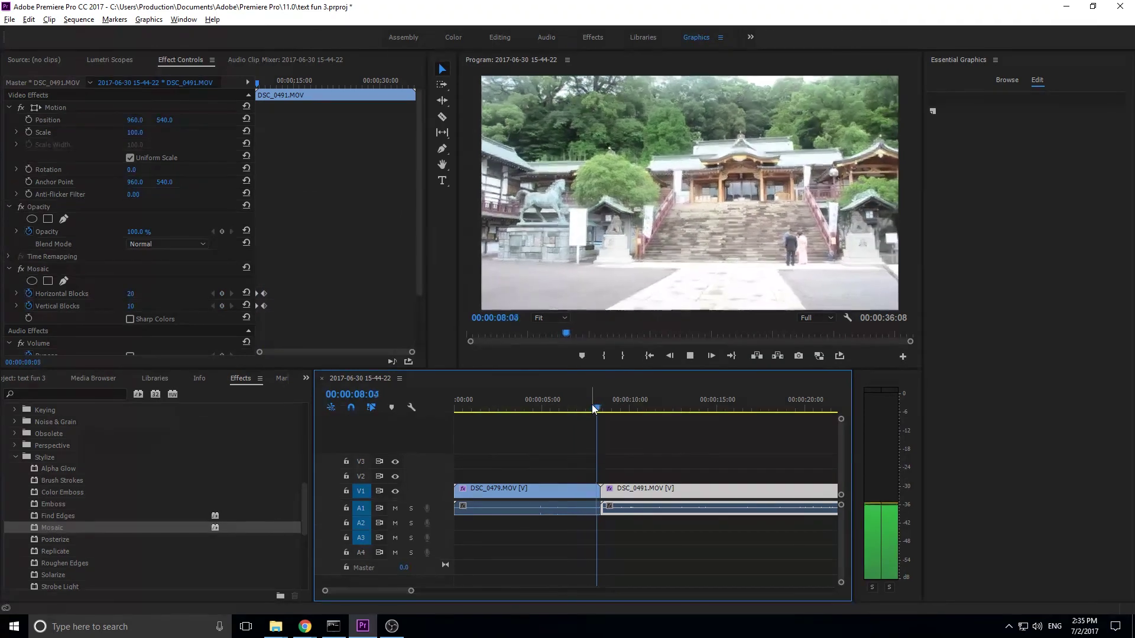
pyautogui.press('space')
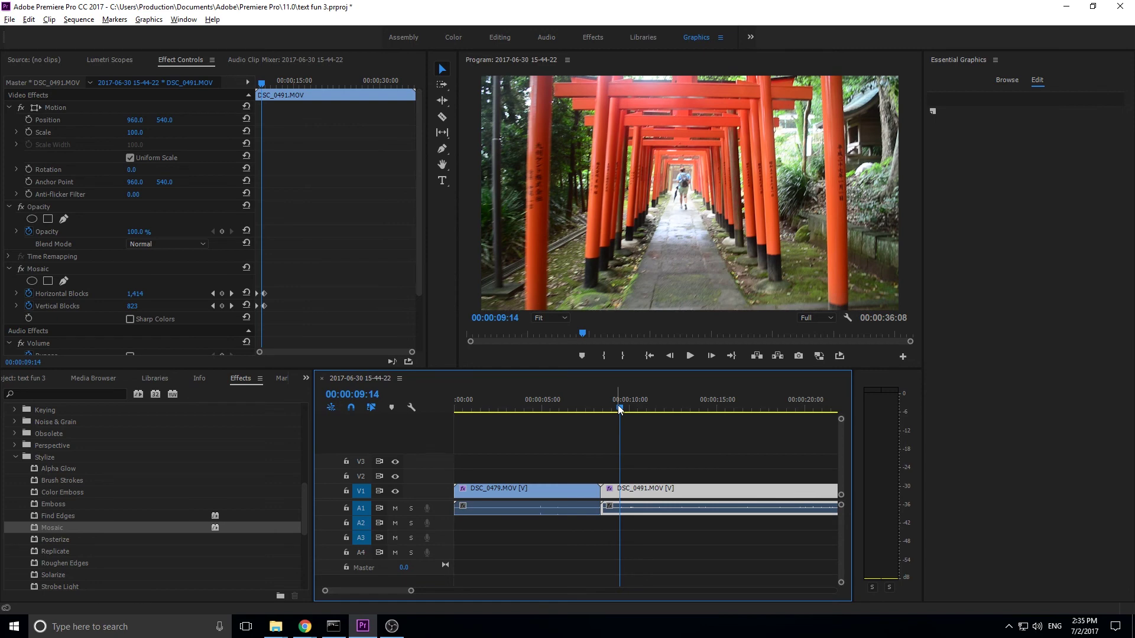
pyautogui.moveTo(620, 409); pyautogui.dragTo(599, 409)
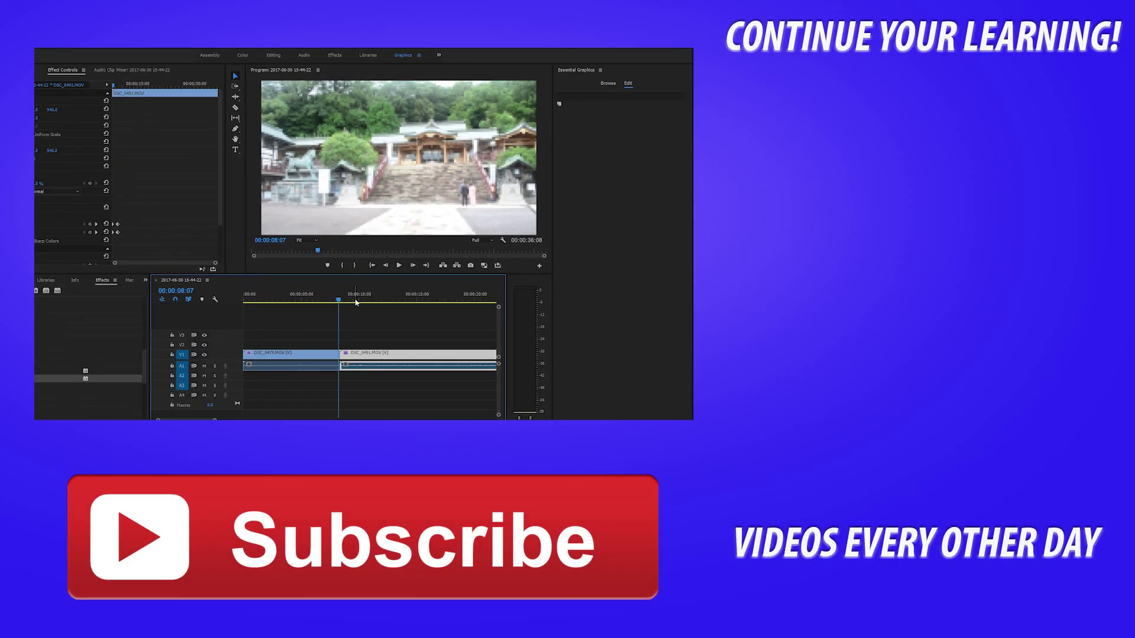
pyautogui.click(412, 266)
pyautogui.click(412, 266)
pyautogui.click(412, 266)
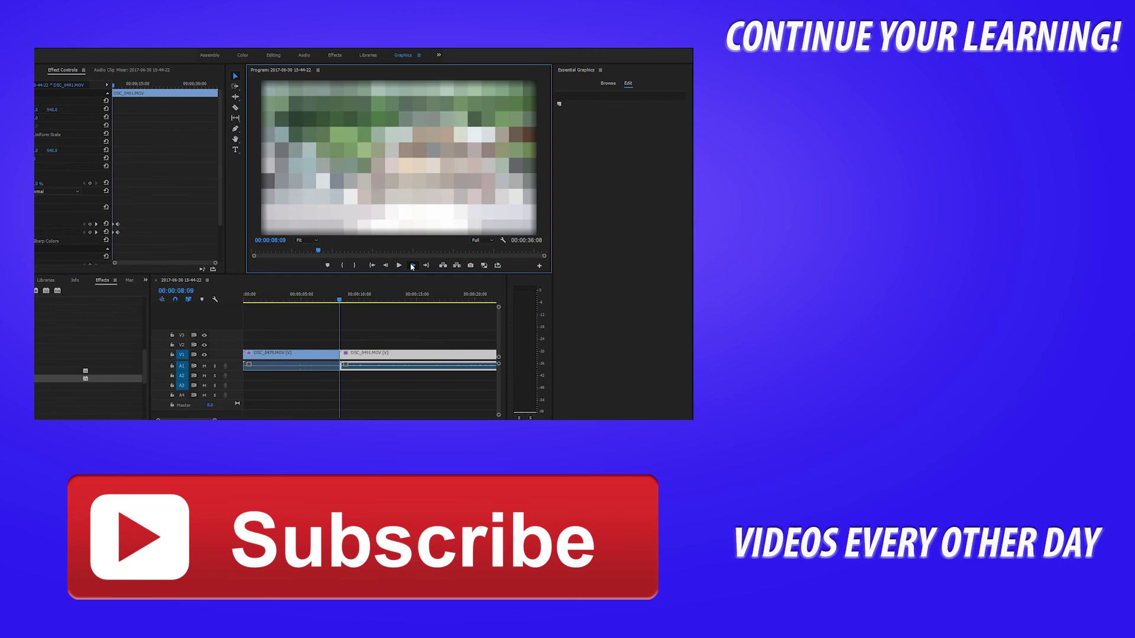
pyautogui.click(412, 266)
pyautogui.click(412, 266)
pyautogui.click(412, 266)
pyautogui.click(412, 266)
pyautogui.click(412, 266)
pyautogui.click(412, 266)
pyautogui.click(412, 266)
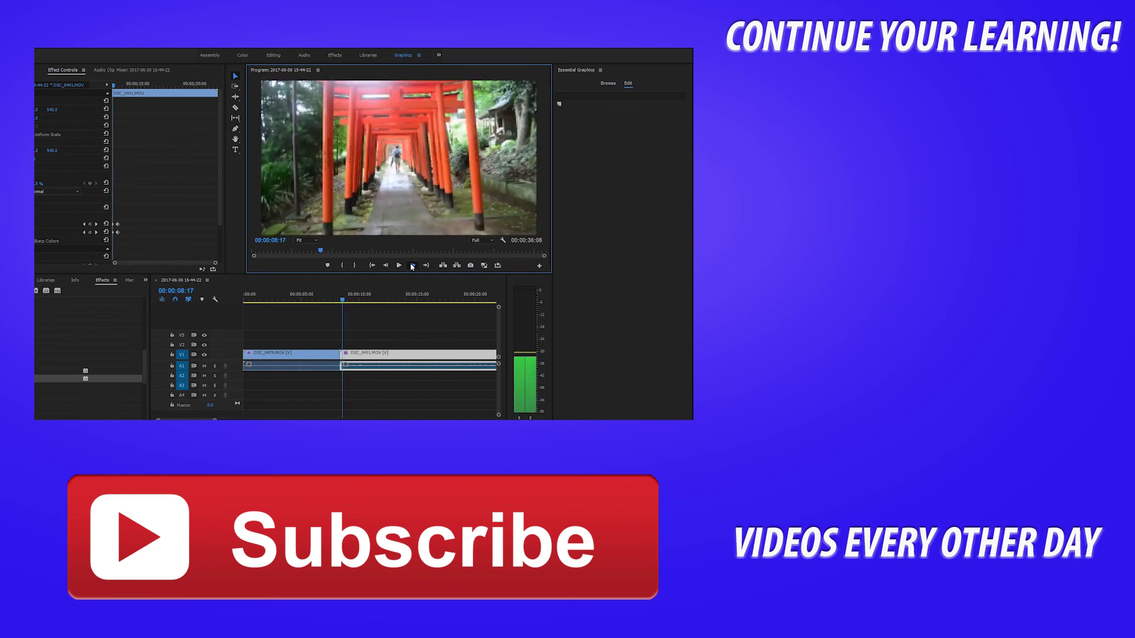
pyautogui.click(412, 266)
pyautogui.click(412, 266)
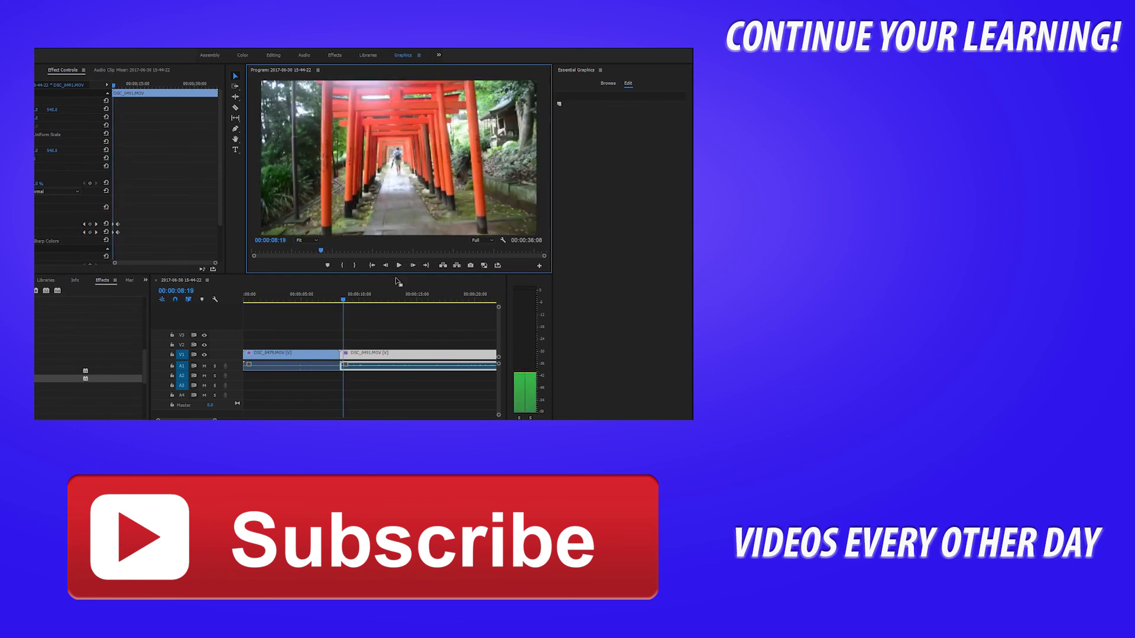